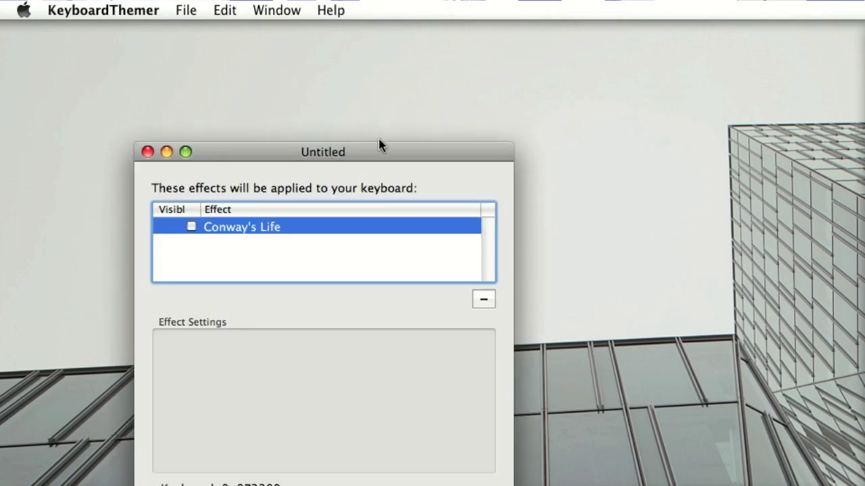
Open the Available Effects list and place it beside the keyboard effects window
{"action": "left_click_drag", "start_coordinate": [382, 146], "coordinate": [305, 56]}
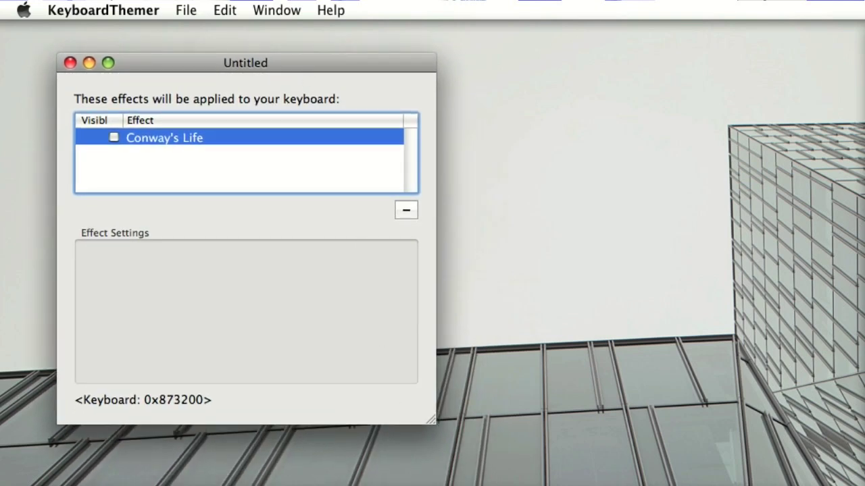
{"action": "key", "text": "super+shift+e"}
{"action": "left_click_drag", "start_coordinate": [561, 245], "coordinate": [659, 134]}
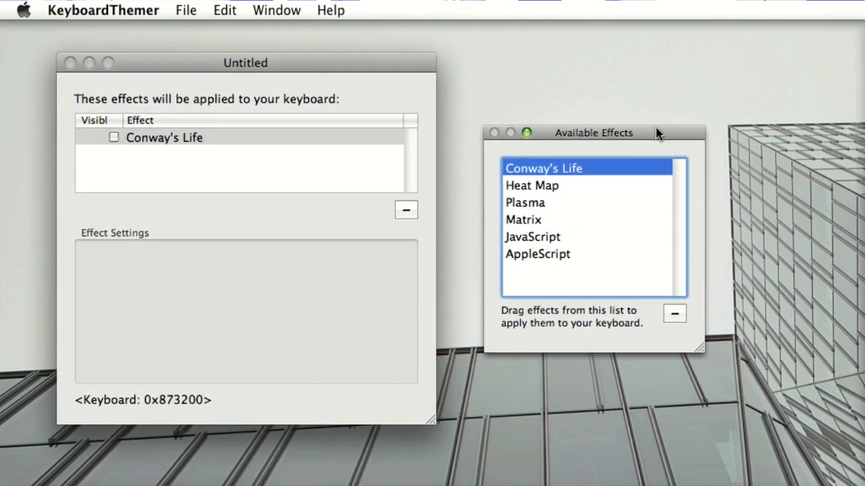
Remove Conway's Life from the keyboard effects, then drag it back in from Available Effects
{"action": "left_click", "coordinate": [318, 139]}
{"action": "left_click", "coordinate": [404, 210]}
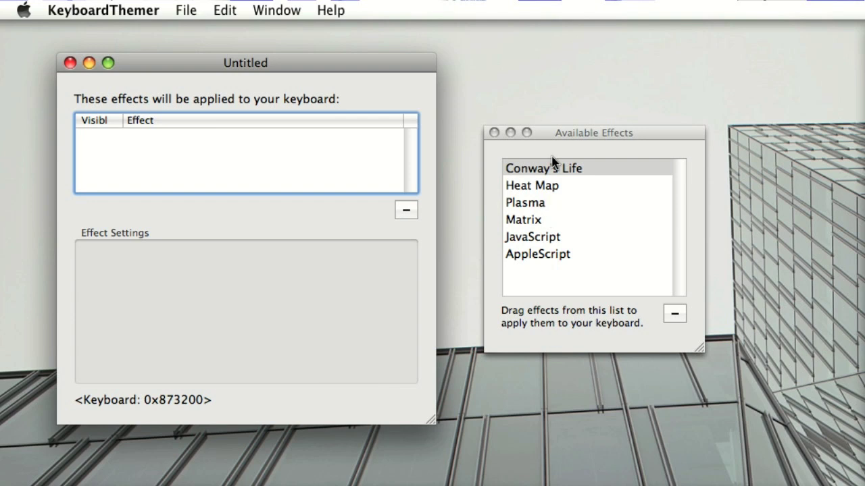
{"action": "left_click_drag", "start_coordinate": [551, 171], "coordinate": [283, 152]}
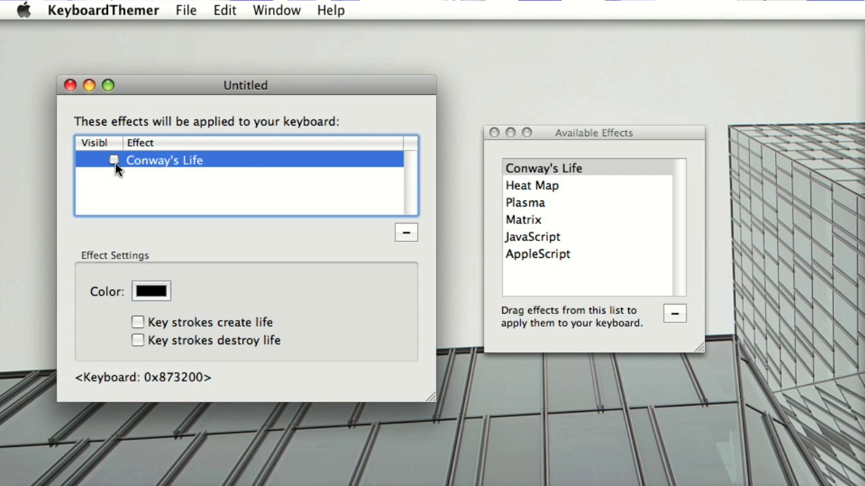
Try Lemon, Flora and Strawberry, settle Conway's Life on Sky blue, then switch it off
{"action": "left_click", "coordinate": [155, 292]}
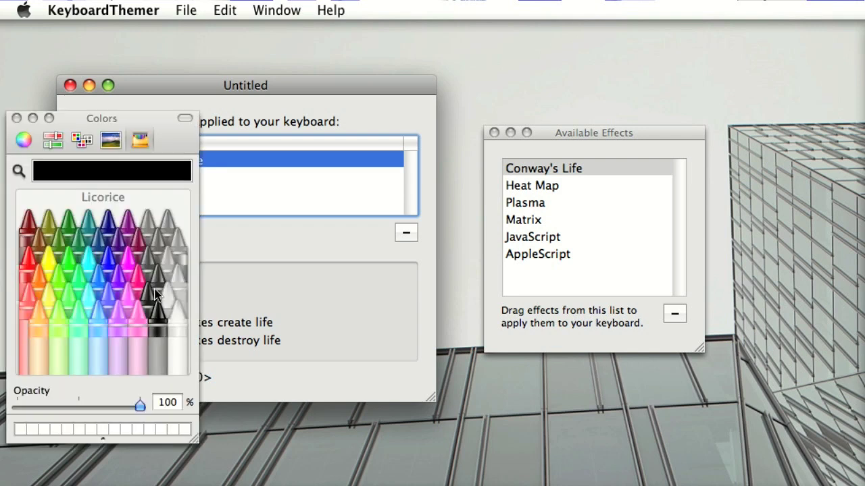
{"action": "left_click_drag", "start_coordinate": [157, 112], "coordinate": [595, 53]}
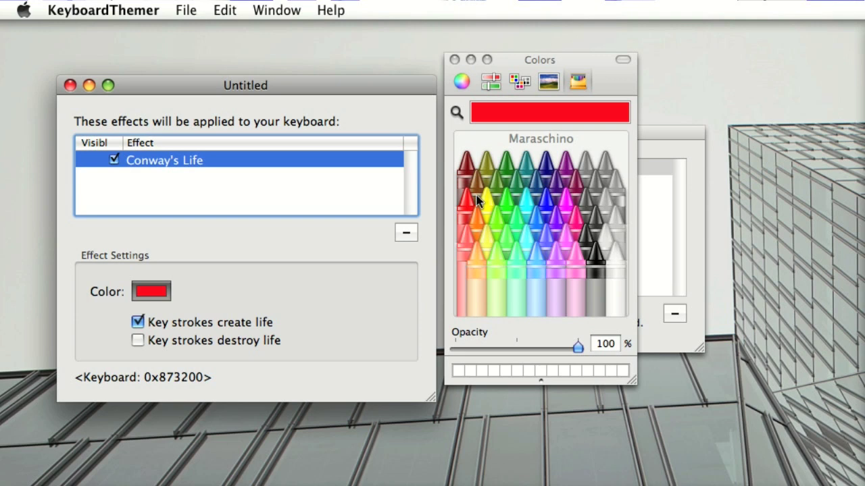
{"action": "left_click", "coordinate": [485, 203]}
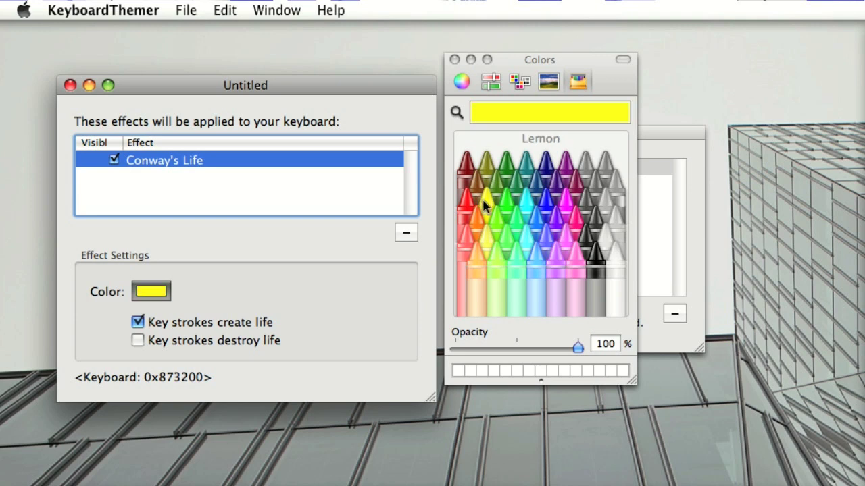
{"action": "left_click", "coordinate": [503, 242]}
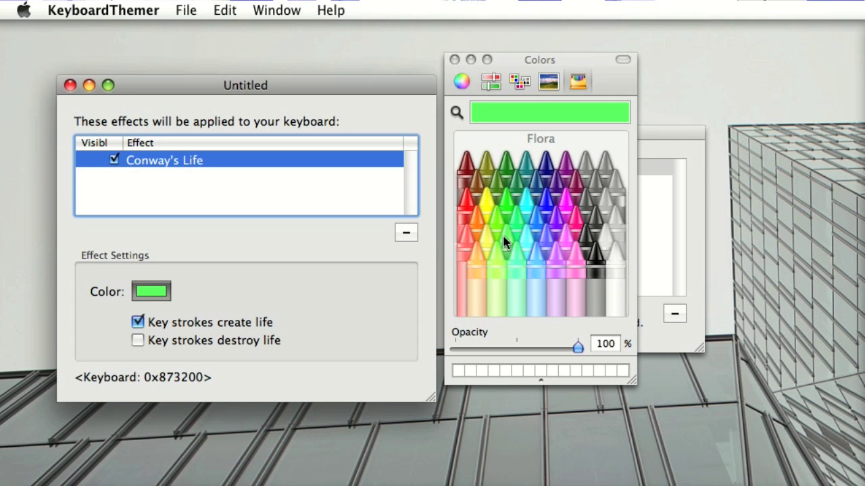
{"action": "left_click", "coordinate": [576, 235]}
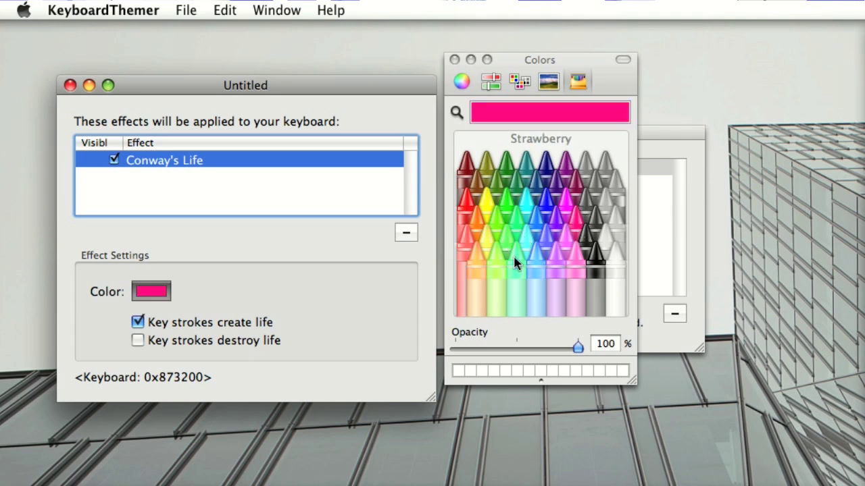
{"action": "left_click", "coordinate": [539, 286]}
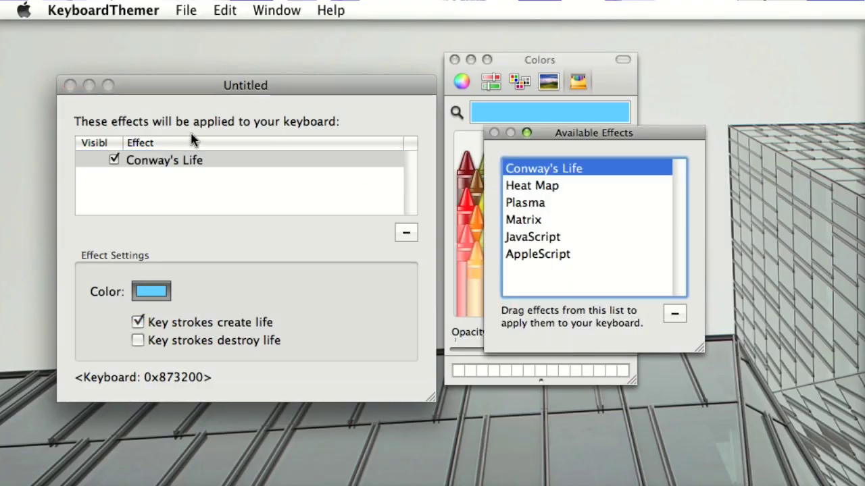
{"action": "left_click", "coordinate": [114, 161]}
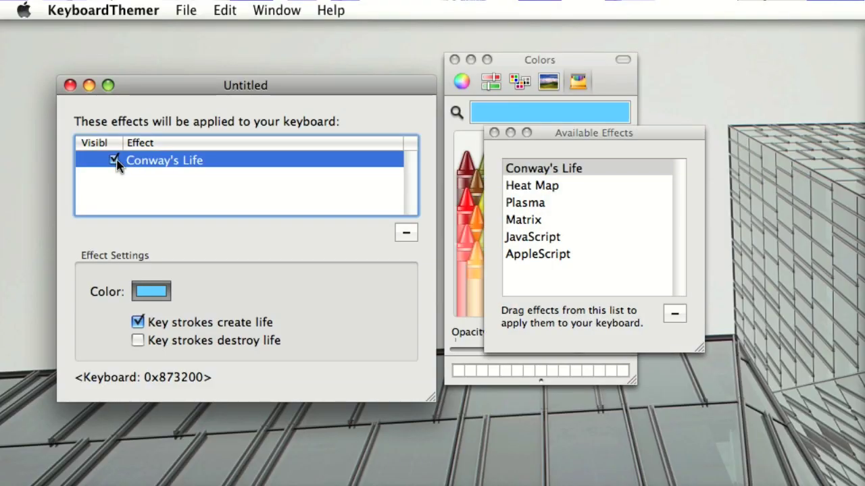
Drag Heat Map from Available Effects into the keyboard effects table
{"action": "left_click_drag", "start_coordinate": [530, 187], "coordinate": [256, 189]}
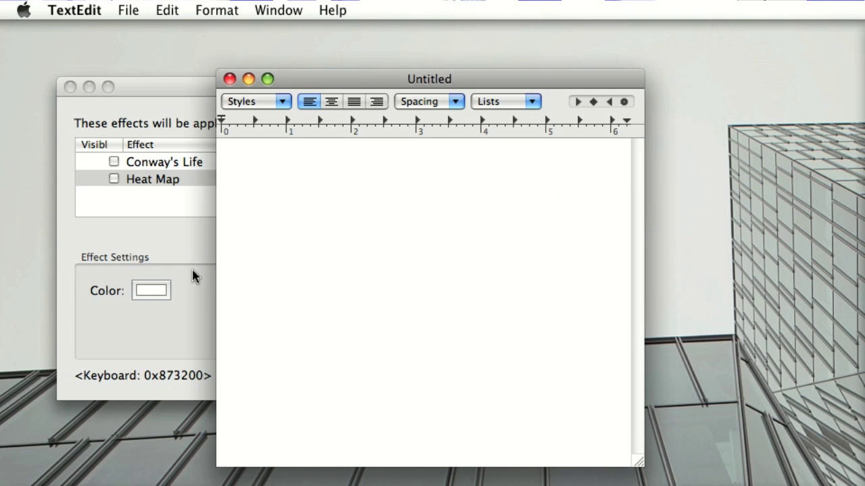
Type 'I am the very' in TextEdit and switch on the Heat Map effect
{"action": "type", "text": "I am the very"}
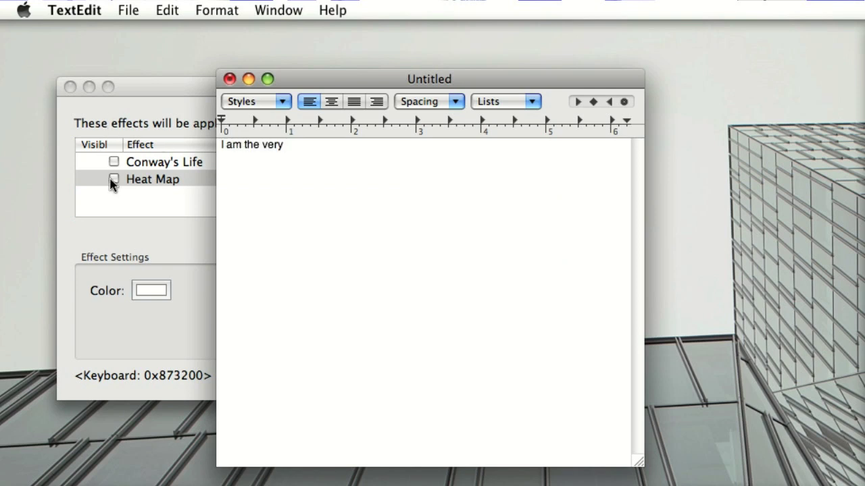
{"action": "left_click", "coordinate": [113, 178]}
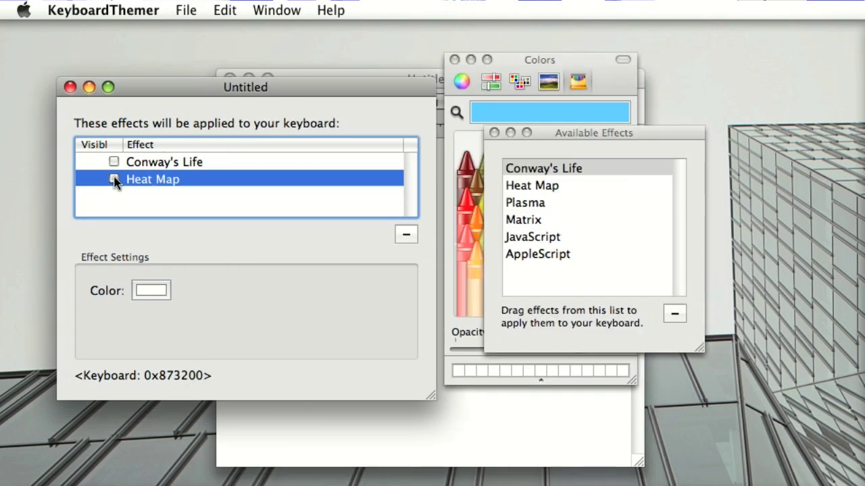
{"action": "left_click", "coordinate": [399, 437]}
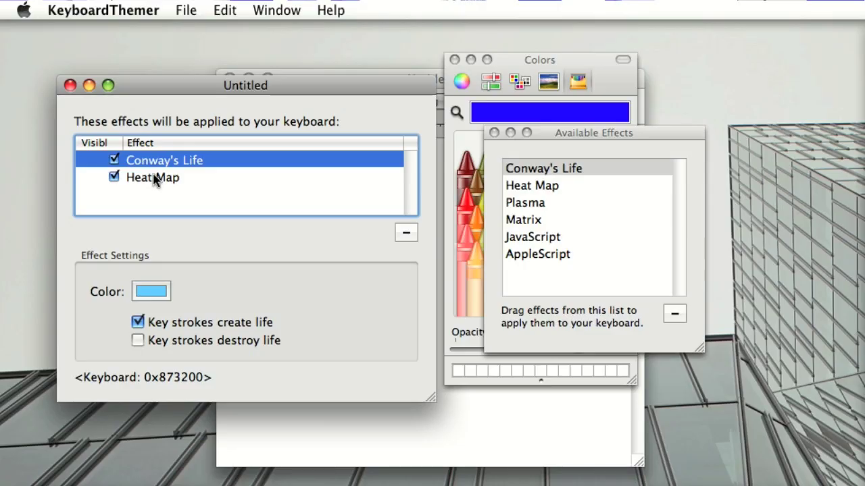
Select the Heat Map effect and bring up its colour choices
{"action": "left_click", "coordinate": [154, 178]}
{"action": "left_click", "coordinate": [166, 288]}
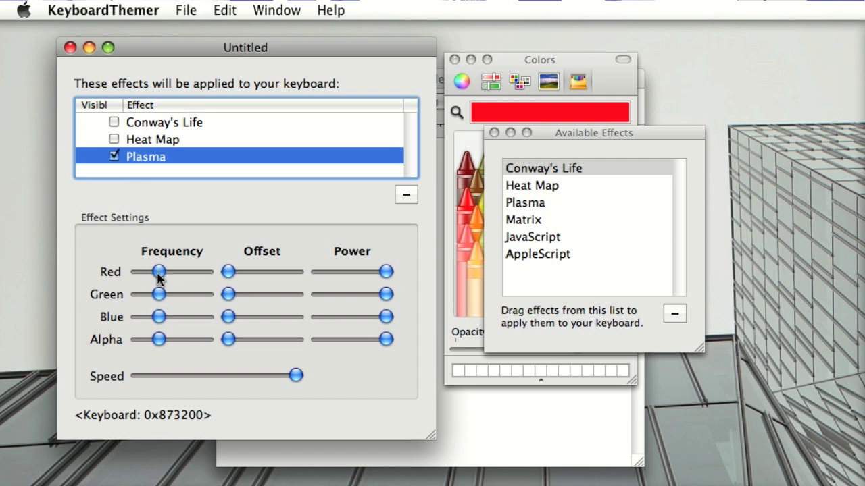
Raise Plasma's red, green and blue frequencies and its green and blue offsets
{"action": "left_click_drag", "start_coordinate": [159, 274], "coordinate": [194, 274]}
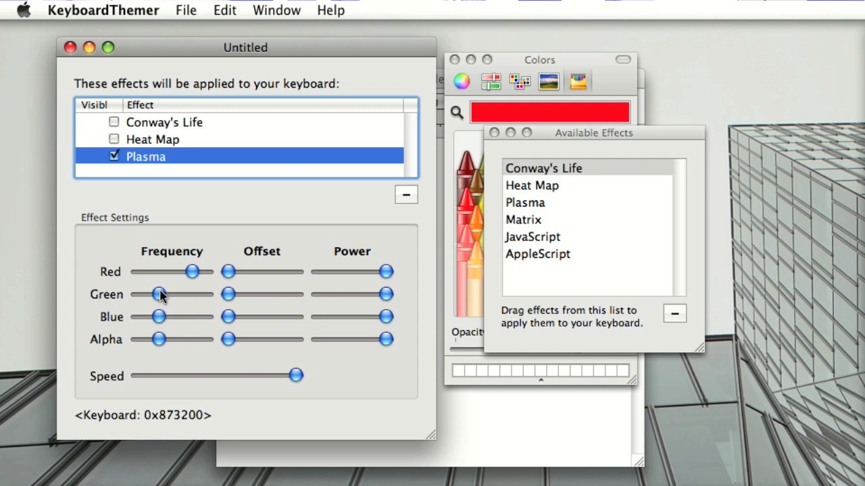
{"action": "left_click_drag", "start_coordinate": [160, 295], "coordinate": [199, 306]}
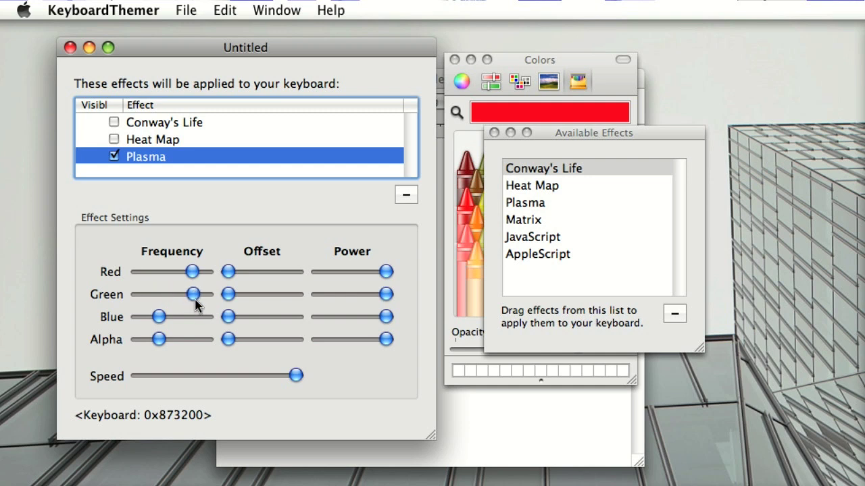
{"action": "left_click_drag", "start_coordinate": [158, 318], "coordinate": [191, 323]}
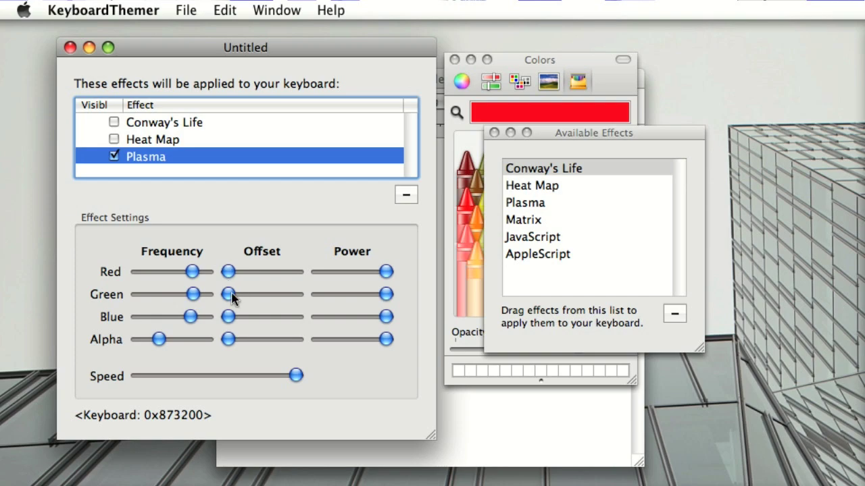
{"action": "left_click_drag", "start_coordinate": [234, 296], "coordinate": [255, 299]}
{"action": "left_click_drag", "start_coordinate": [228, 316], "coordinate": [268, 317]}
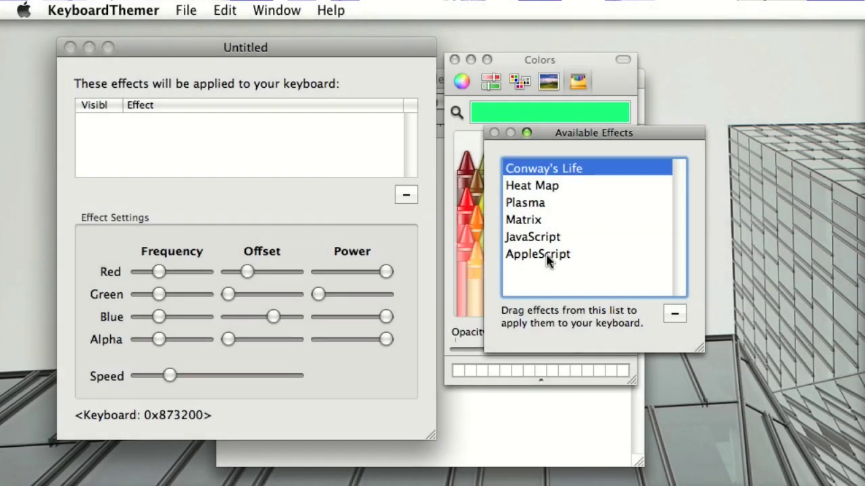
Add the AppleScript effect to the empty effects table and switch it on
{"action": "left_click_drag", "start_coordinate": [547, 258], "coordinate": [275, 163]}
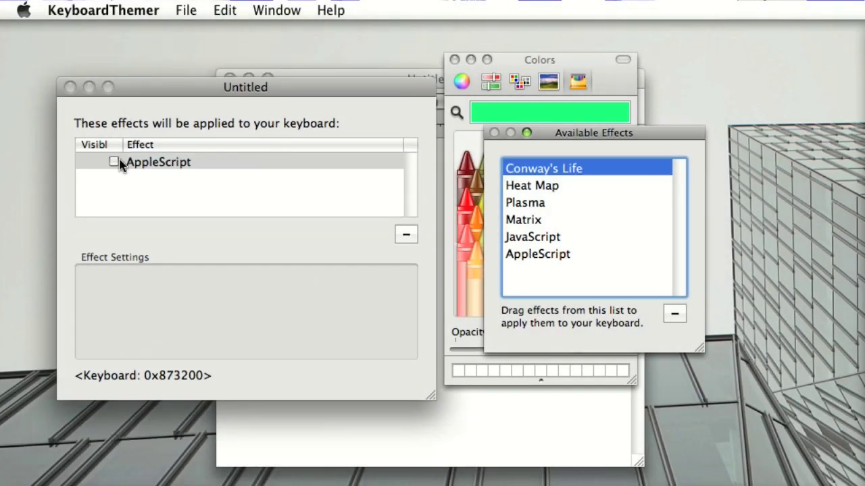
{"action": "left_click", "coordinate": [115, 163]}
{"action": "left_click", "coordinate": [114, 162]}
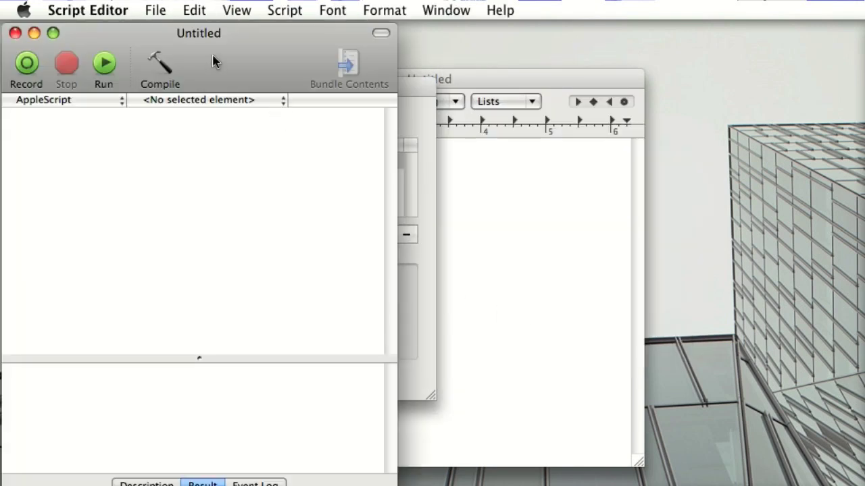
Open the recent Mail Status script in Script Editor and close the empty untitled one
{"action": "left_click_drag", "start_coordinate": [210, 31], "coordinate": [292, 4]}
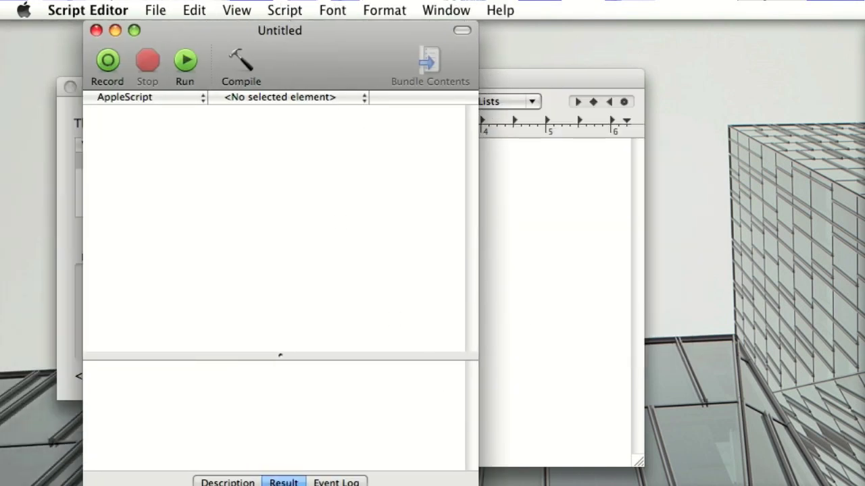
{"action": "left_click_drag", "start_coordinate": [480, 485], "coordinate": [496, 464]}
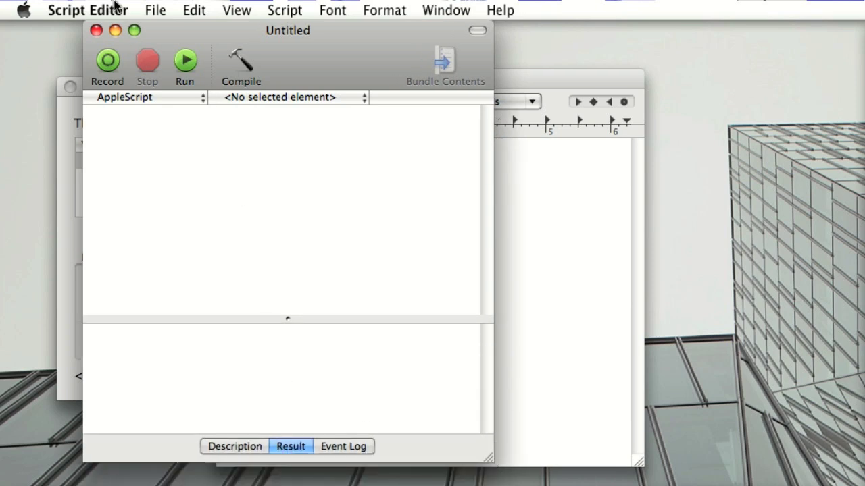
{"action": "left_click", "coordinate": [155, 10]}
{"action": "mouse_move", "coordinate": [159, 86]}
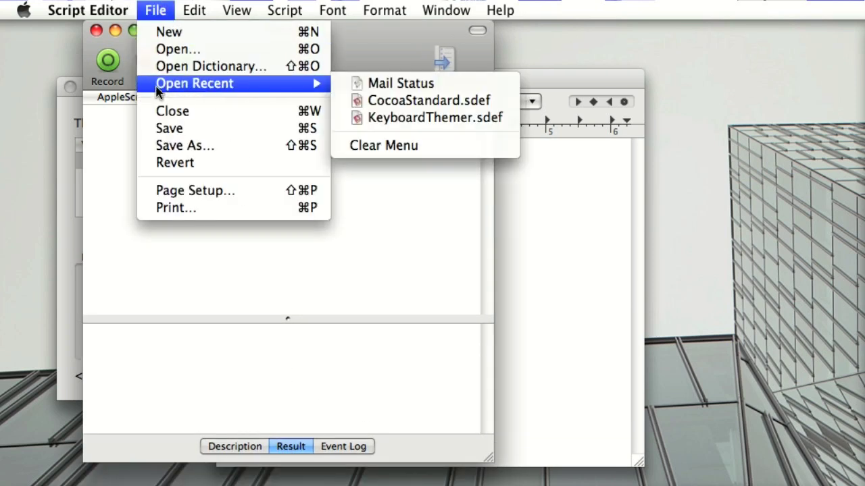
{"action": "left_click", "coordinate": [368, 83]}
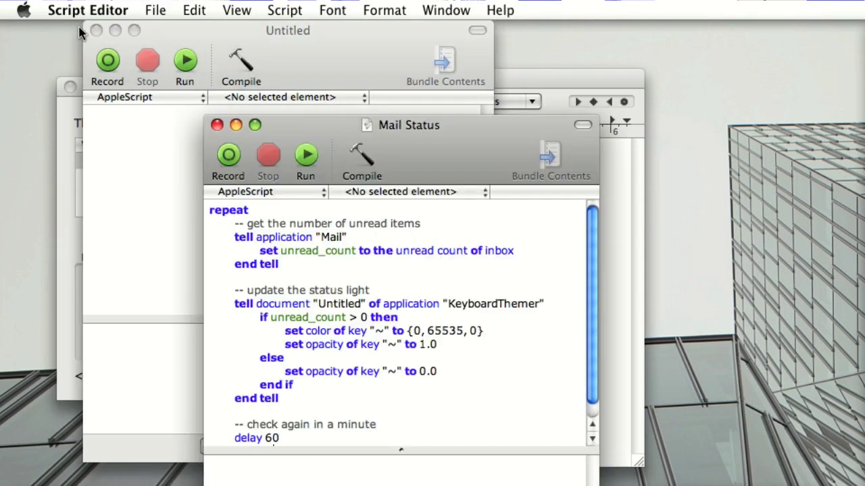
{"action": "left_click", "coordinate": [96, 31]}
Reveal the end of the Mail Status script and run it
{"action": "left_click_drag", "start_coordinate": [284, 125], "coordinate": [287, 13]}
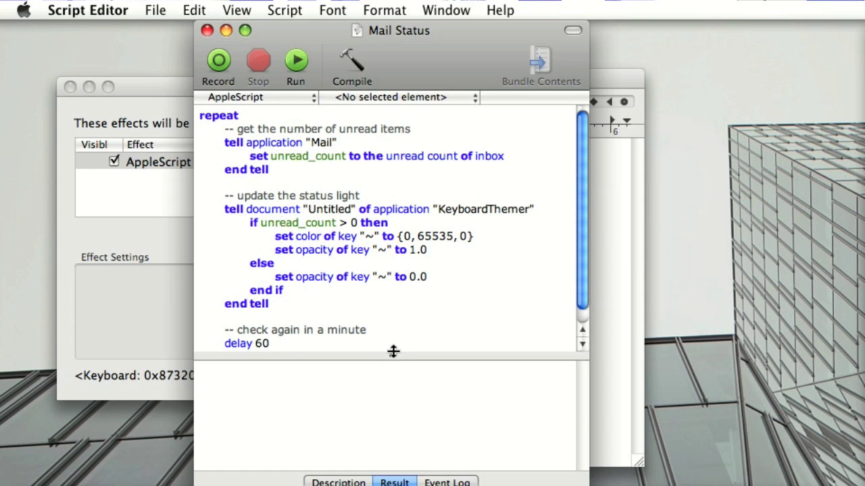
{"action": "left_click_drag", "start_coordinate": [392, 354], "coordinate": [391, 408]}
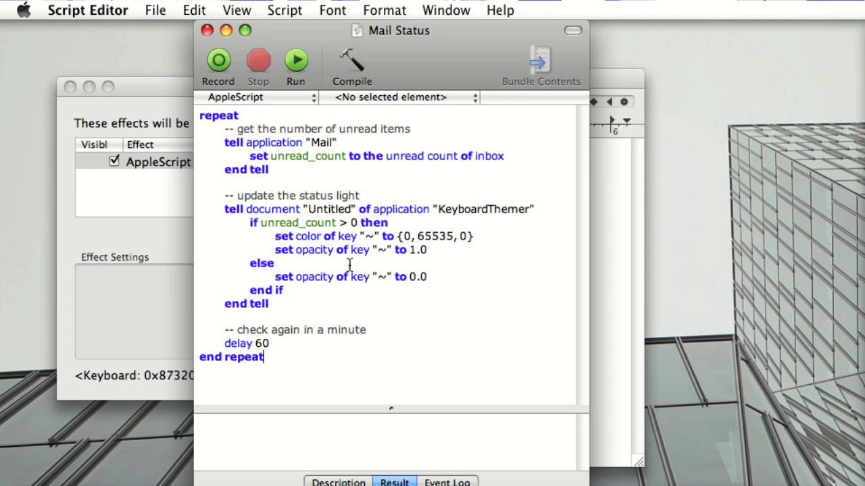
{"action": "left_click", "coordinate": [295, 63]}
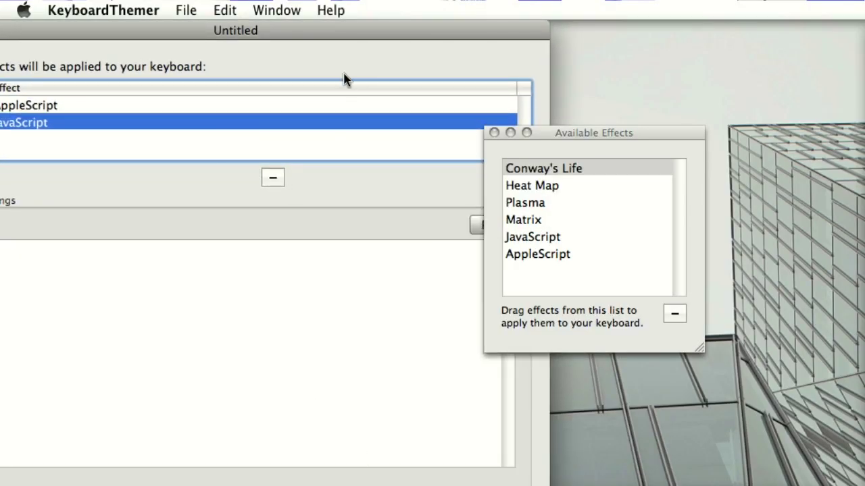
Enter log("heloo, world!"); as the JavaScript effect's source and play it
{"action": "left_click_drag", "start_coordinate": [322, 33], "coordinate": [421, 23]}
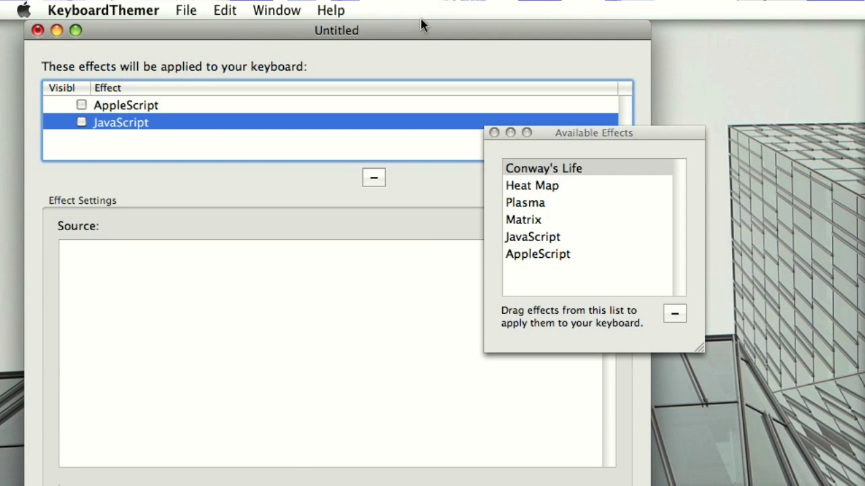
{"action": "left_click_drag", "start_coordinate": [611, 135], "coordinate": [793, 131]}
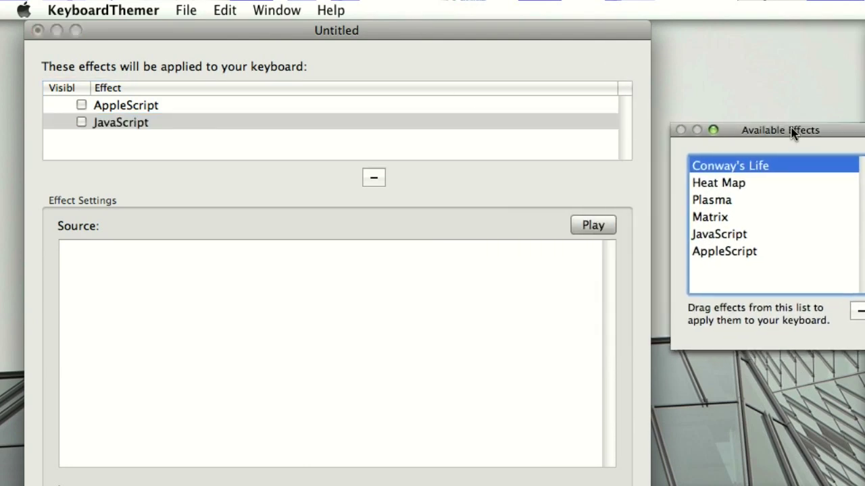
{"action": "left_click", "coordinate": [368, 284]}
{"action": "left_click", "coordinate": [328, 289]}
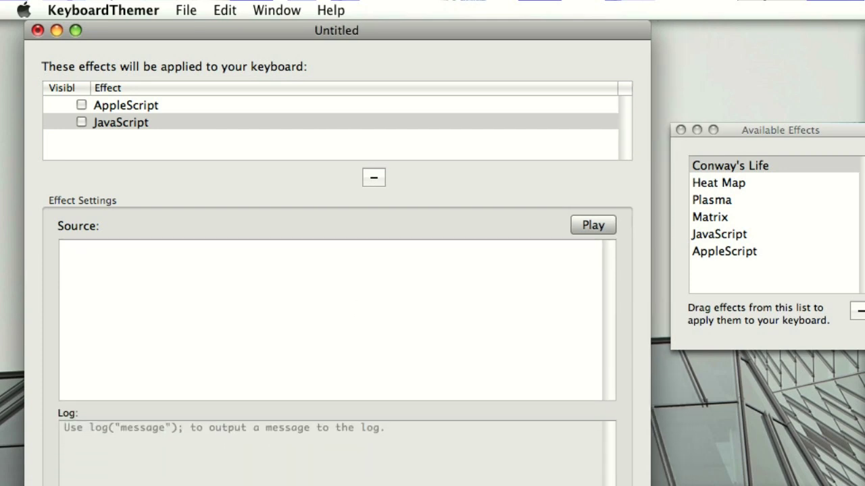
{"action": "left_click", "coordinate": [395, 336]}
{"action": "type", "text": "log(\"helo"}
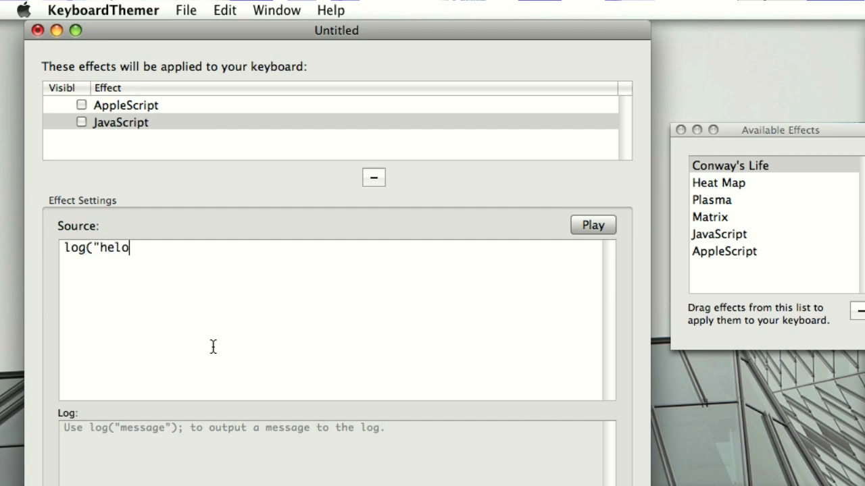
{"action": "key", "text": "BackSpace"}
{"action": "type", "text": "lo, world!\");"}
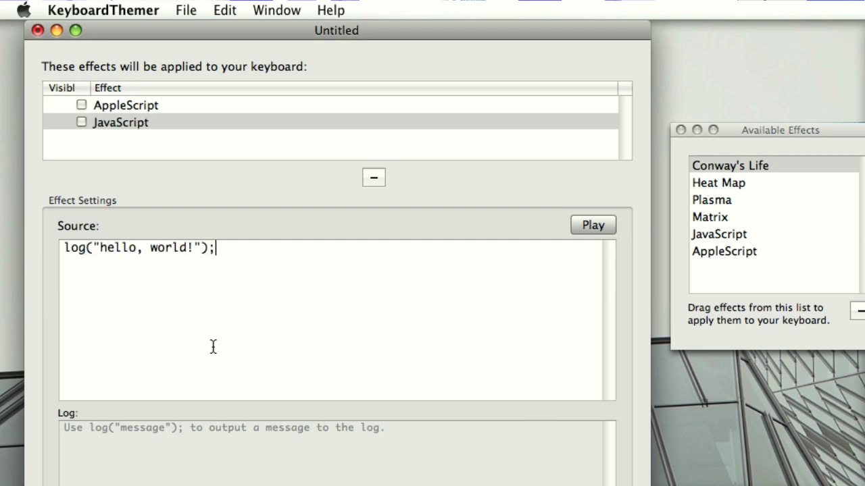
{"action": "left_click", "coordinate": [584, 231]}
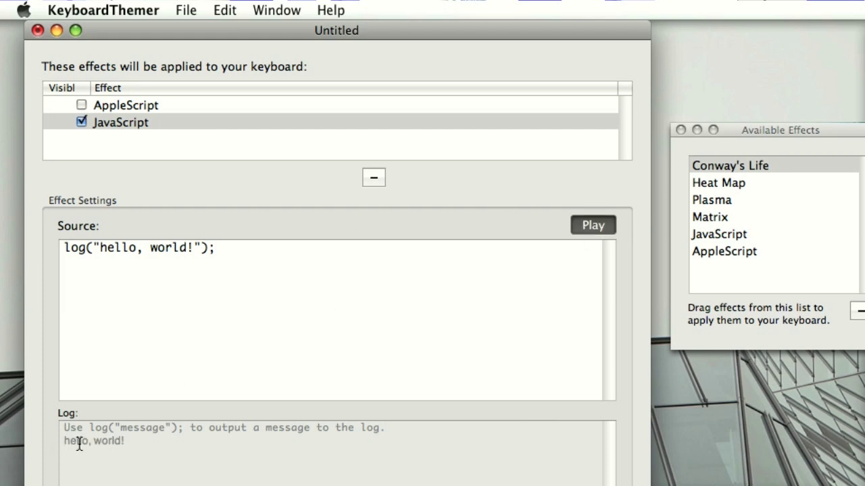
Select the source line and start replacing it with a keys assignment
{"action": "key", "text": "shift+Left"}
{"action": "key", "text": "shift+super+Left"}
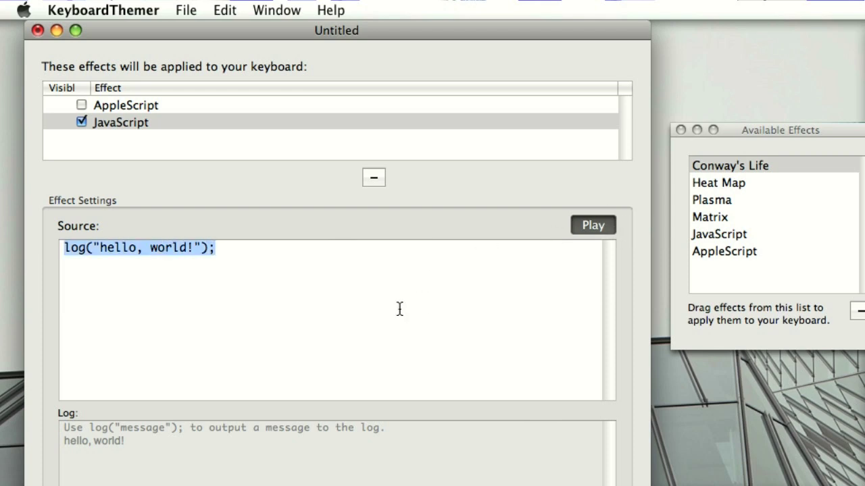
{"action": "type", "text": "keys['G'] = {r: 1.0, g:"}
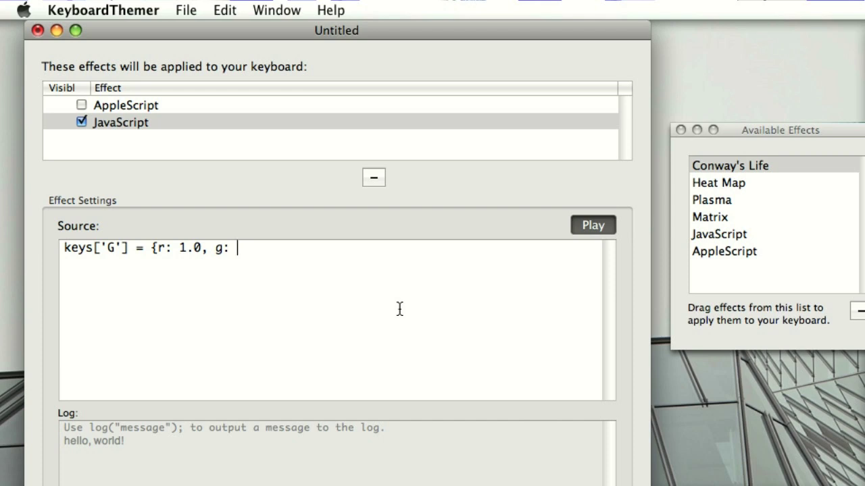
Finish setting keys['G'] to {r: 1.0, g: 0.0, b: 0.0, a: 1.0} and stop the effect
{"action": "type", "text": "0, b: 0.0, a: 1.0};"}
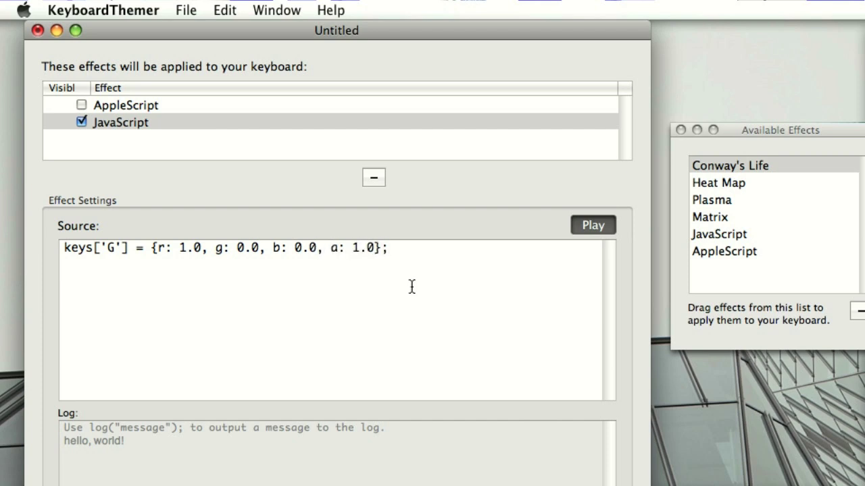
{"action": "left_click", "coordinate": [589, 225]}
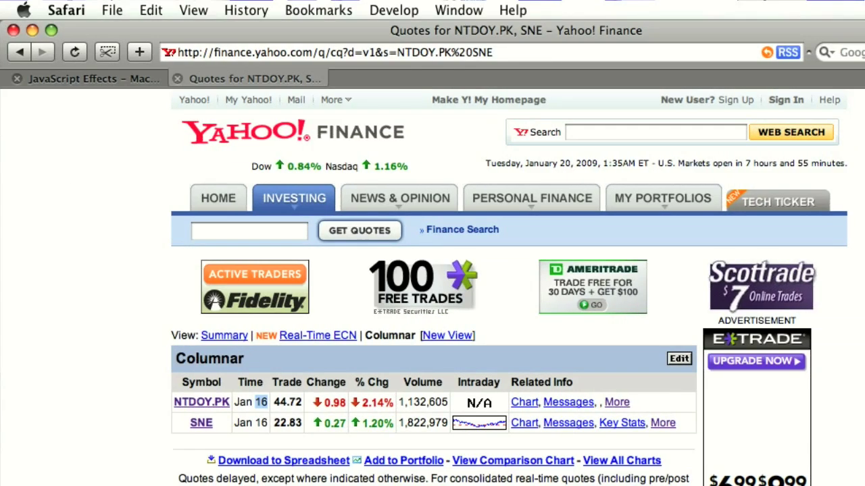
Look up Yahoo! Finance quotes for GOOG, MSFT, NTDOY.PK and SNE
{"action": "left_click", "coordinate": [234, 237]}
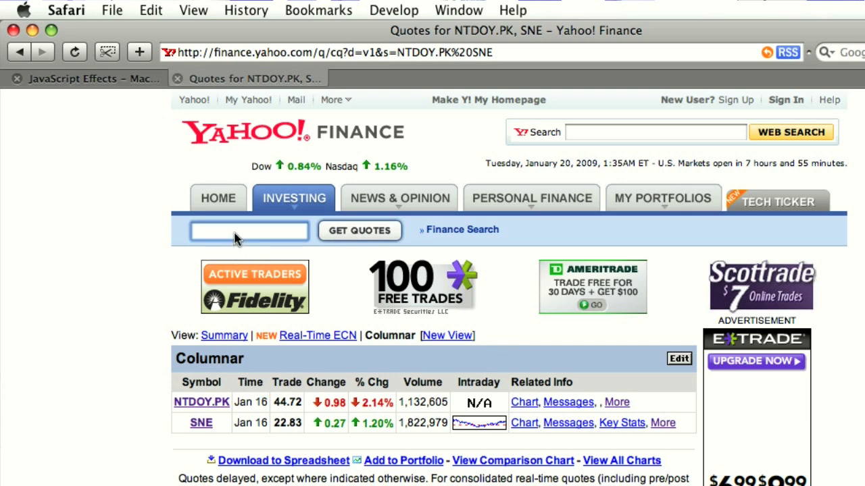
{"action": "type", "text": "GOOG"}
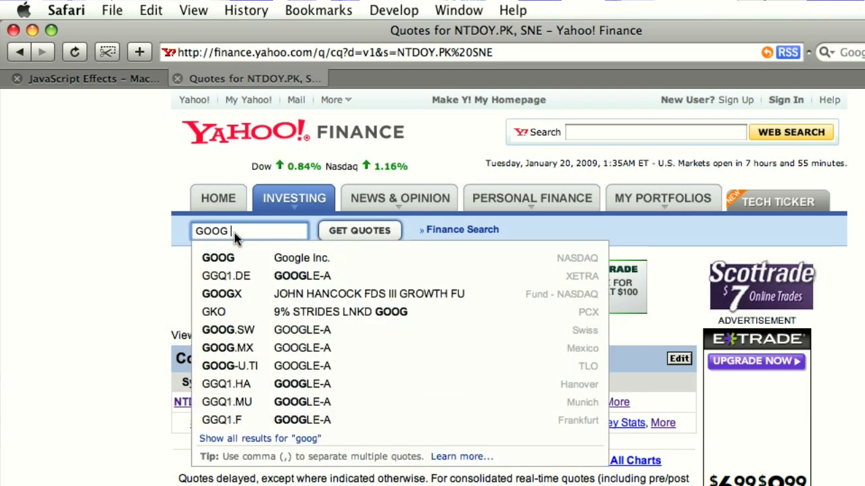
{"action": "type", "text": " MSFT NTODY"}
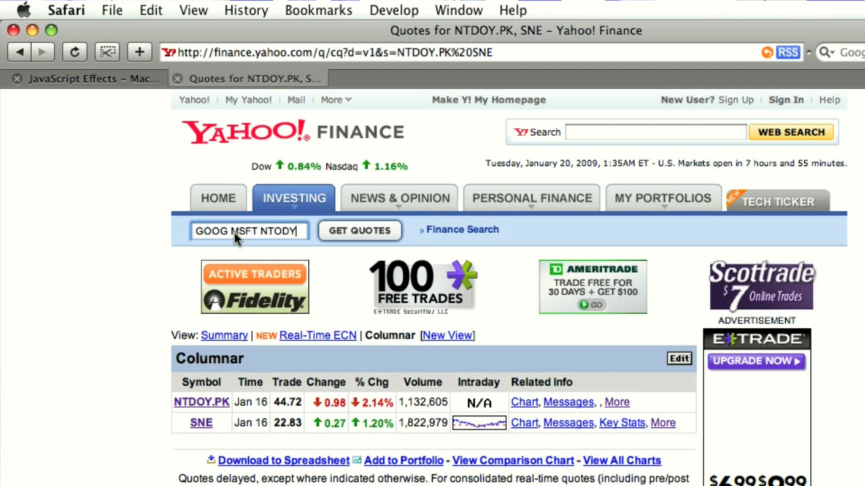
{"action": "key", "text": "BackSpace"}
{"action": "key", "text": "BackSpace"}
{"action": "key", "text": "BackSpace"}
{"action": "type", "text": "DOY.PK SNE"}
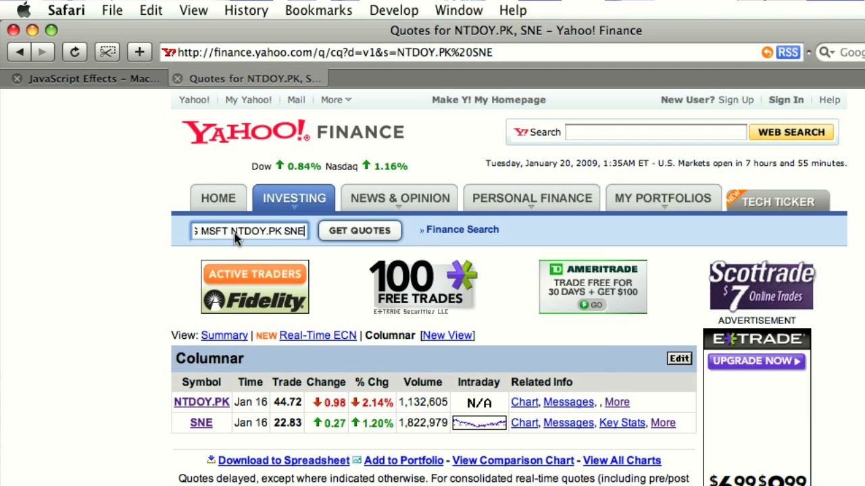
{"action": "key", "text": "Return"}
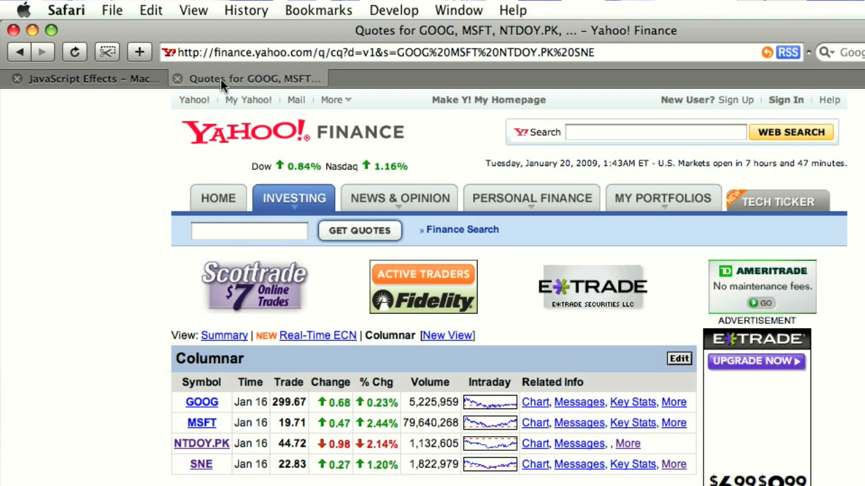
{"action": "key", "text": "super+Tab"}
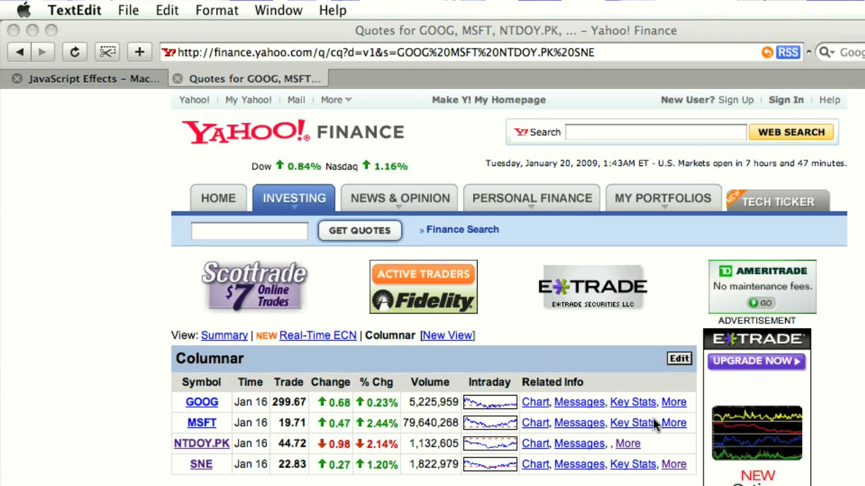
{"action": "left_click", "coordinate": [431, 27]}
Replace the effect's entire JavaScript source with the pasted Yahoo! Finance stock-quote script
{"action": "left_click_drag", "start_coordinate": [431, 27], "coordinate": [864, 30]}
{"action": "left_click", "coordinate": [464, 350]}
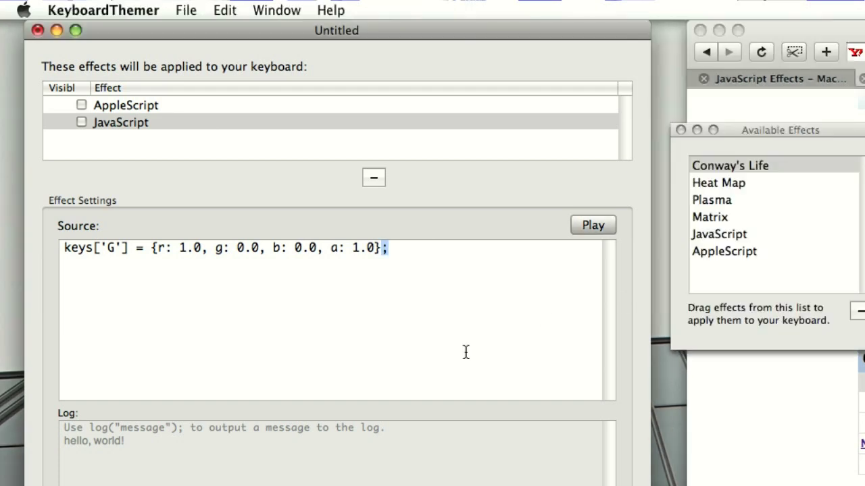
{"action": "key", "text": "super+a"}
{"action": "type", "text": "var re = /href=\"\\/q\\?s=(\\w+)([^<]|(<[^a]))*?color:#([a-fA-F0-9]{6});/g;  download('http://finance.yahoo.com/q?s=', {   onComplete: function (page) {     var m;     while (m = re.exec(page)) {       log(m[1] + '=' + m[4]);       keys[m[1][0]] = m[4];     }   },   onError: log });"}
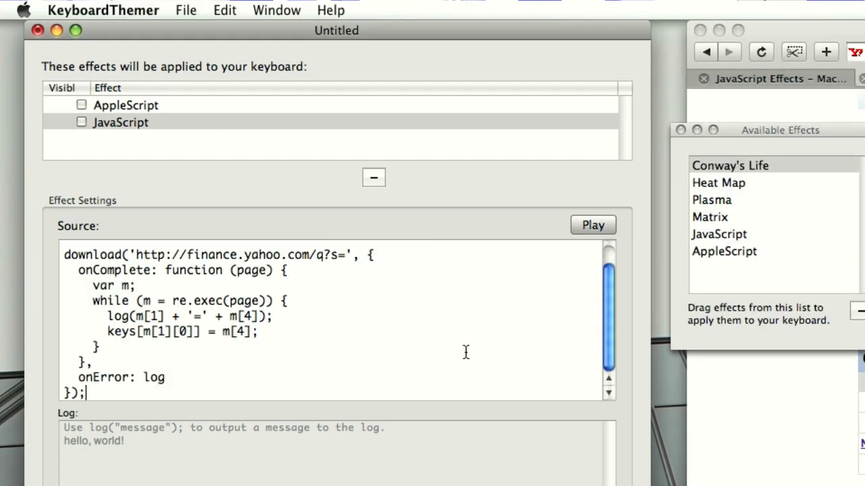
{"action": "scroll", "coordinate": [471, 347], "scroll_direction": "up", "scroll_amount": 2}
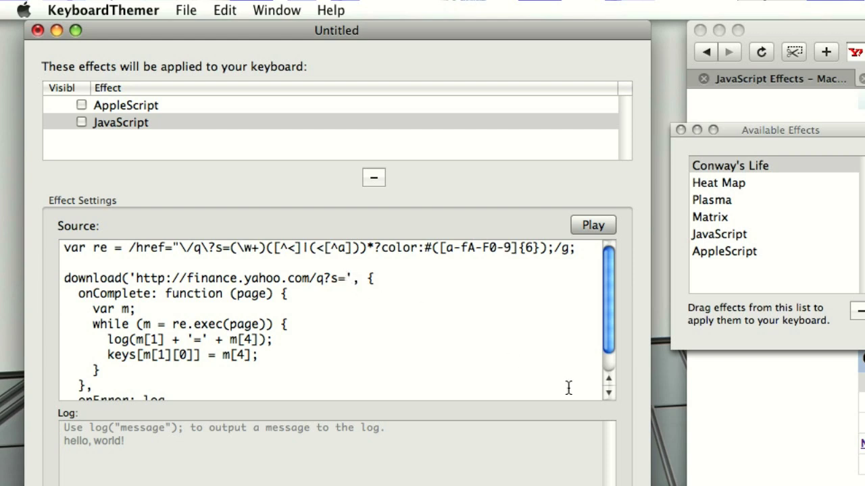
Enter GOOG+MSFT+SNE+NTDOY.PK as the symbol list after s= in the download URL
{"action": "type", "text": "GOOG+MSFT"}
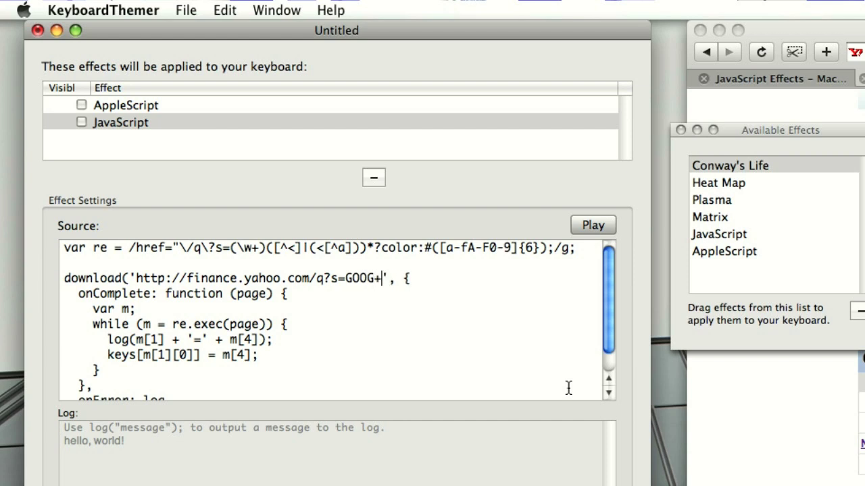
{"action": "type", "text": "+SNE+NT"}
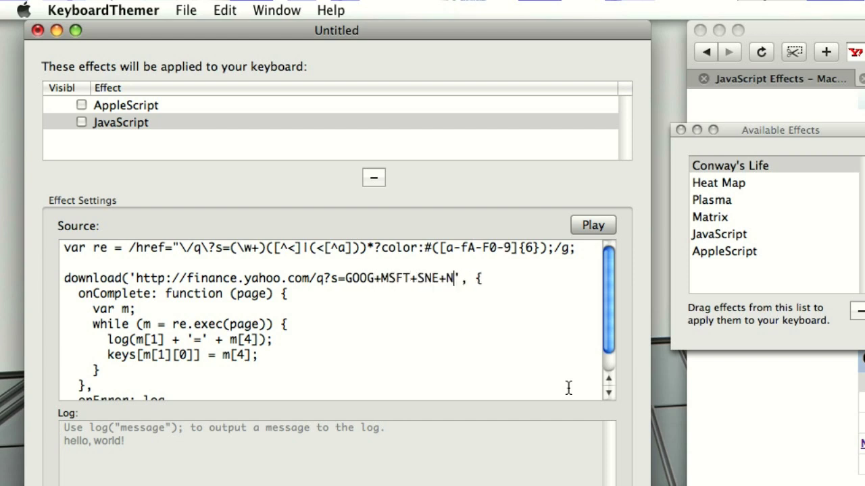
{"action": "type", "text": "DOY.PK"}
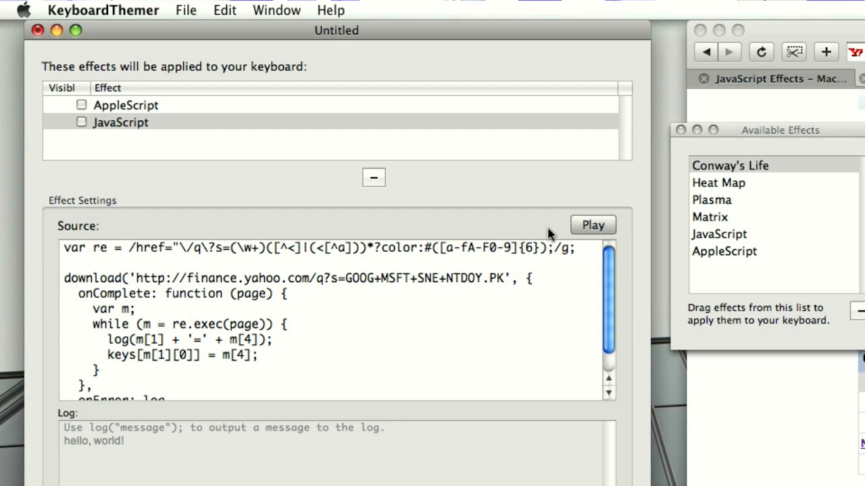
Play the stock-quote effect so its log lists values for GOOG, MSFT, SNE and NTDOY
{"action": "left_click", "coordinate": [587, 228]}
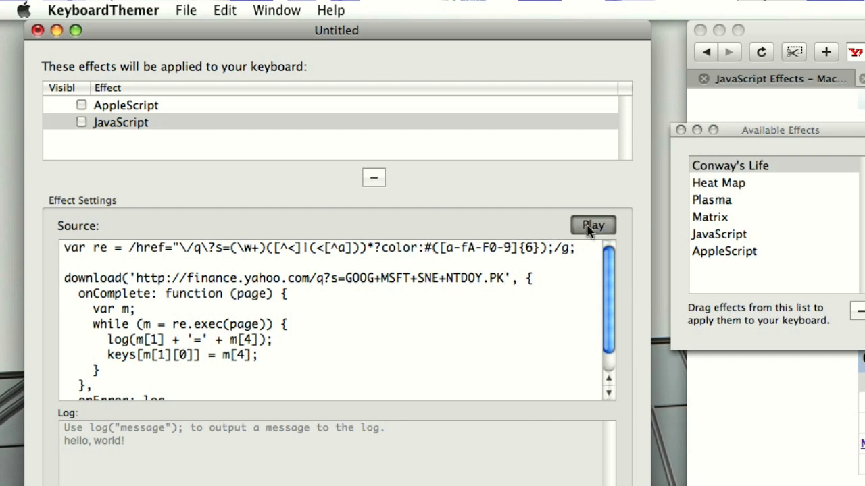